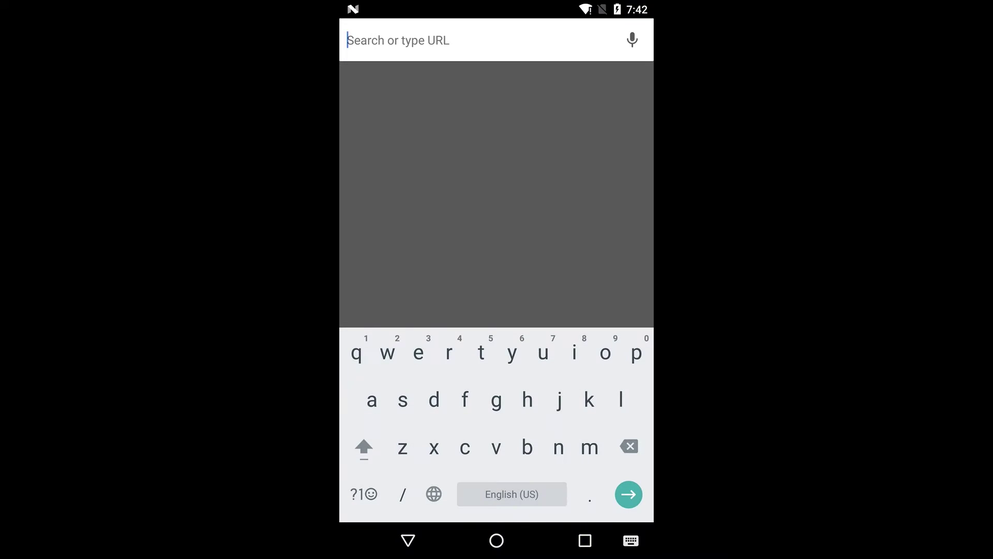
pyautogui.write('cha')
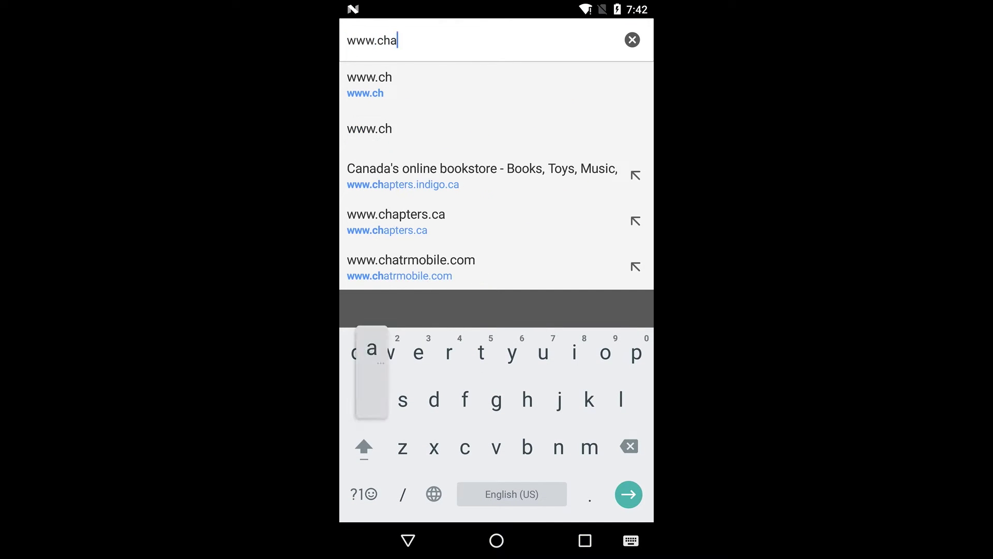
pyautogui.write('rlespr')
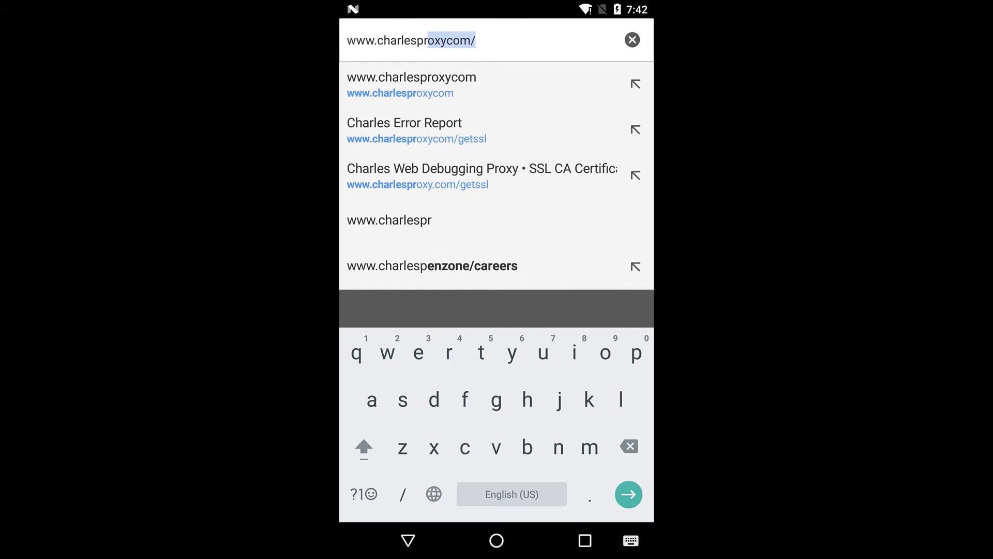
pyautogui.write('oxy.com/ge')
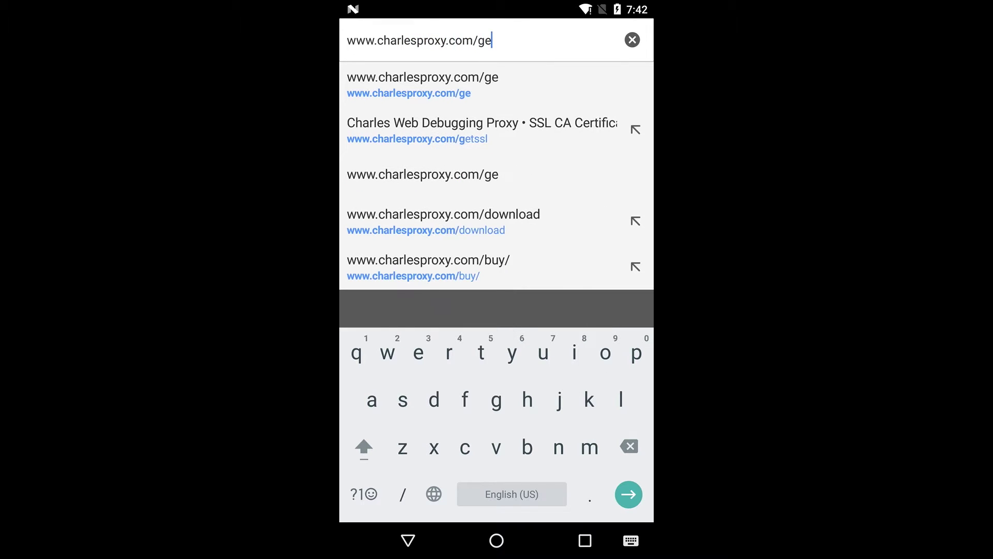
pyautogui.write('tssl')
pyautogui.press('Return')
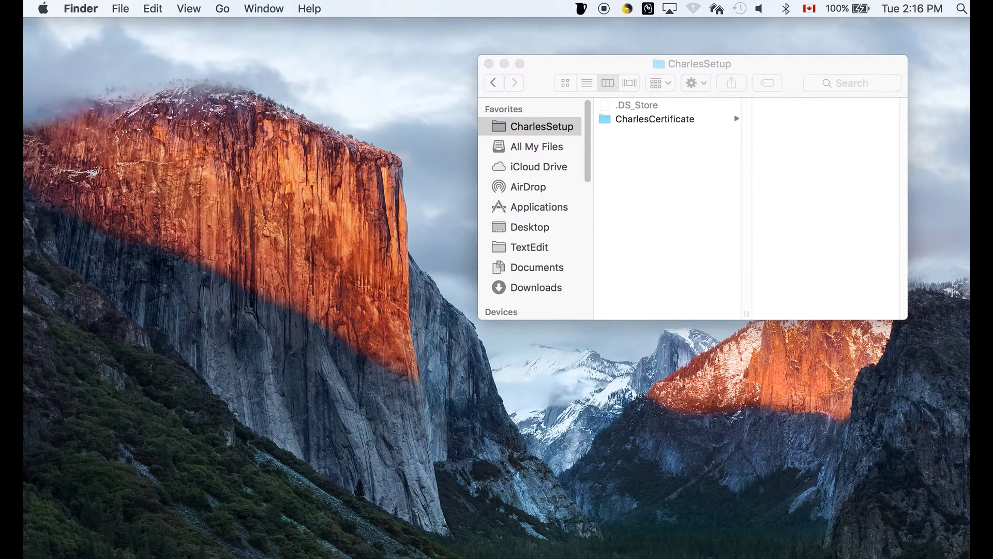
# Step: Open the CharlesCertificate folder in the CharlesSetup Finder window
pyautogui.click(680, 120)
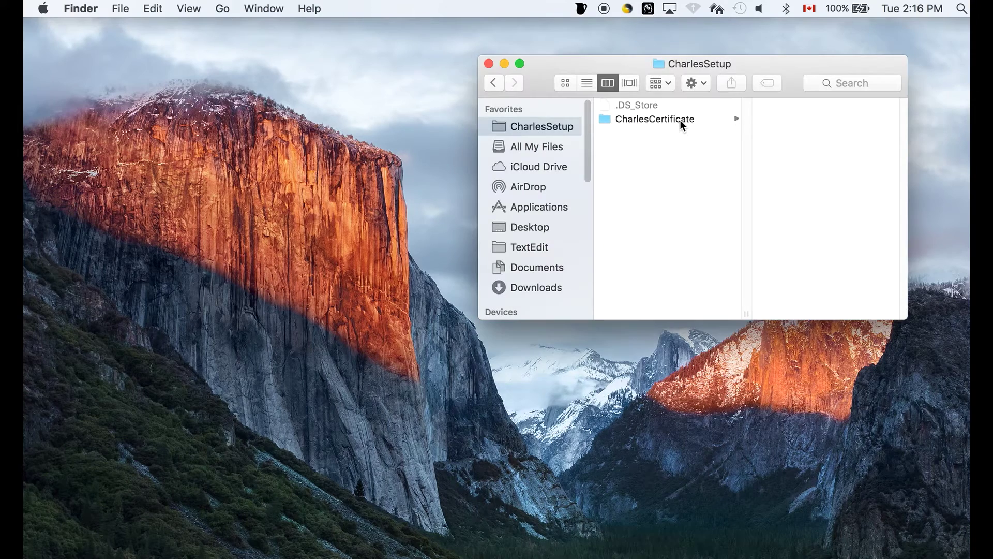
pyautogui.click(680, 119)
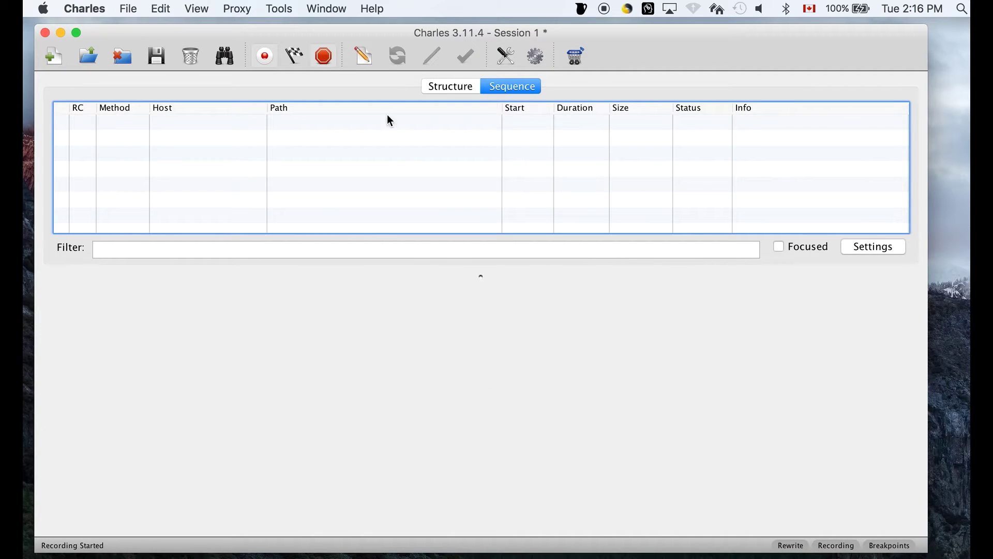
# Step: Save the Charles root certificate as charlesCertificate (Base 64 .pem) into CharlesCertificate
pyautogui.click(373, 9)
pyautogui.moveTo(466, 128)
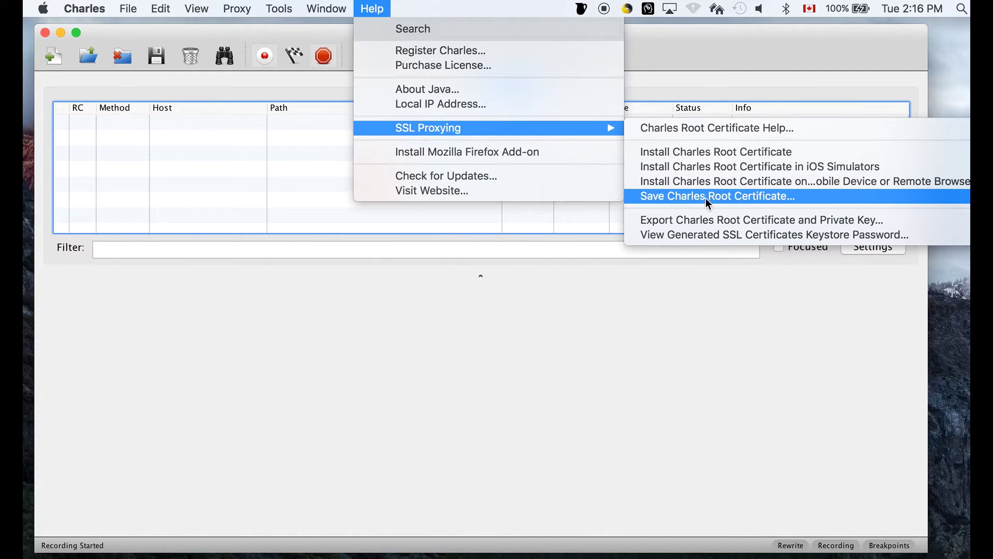
pyautogui.click(735, 198)
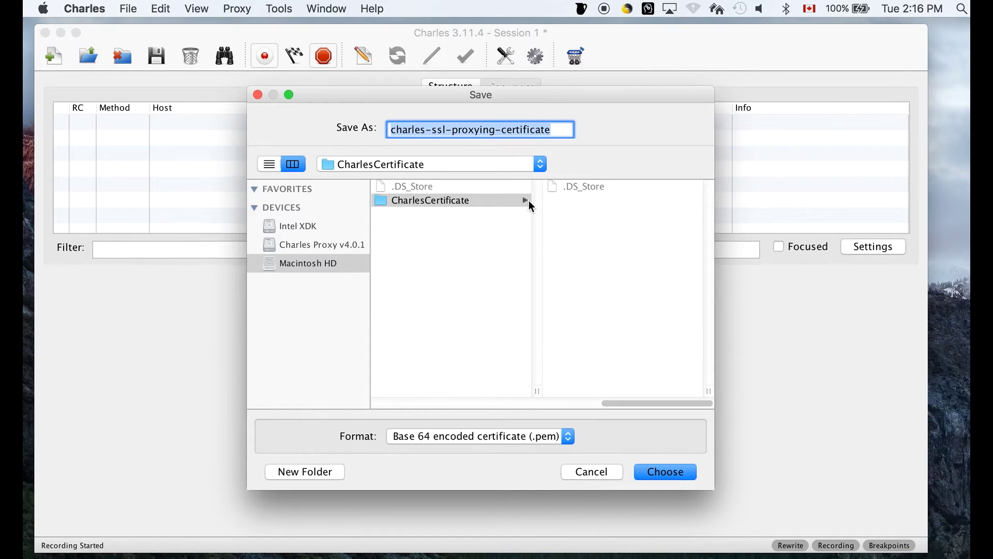
pyautogui.click(594, 229)
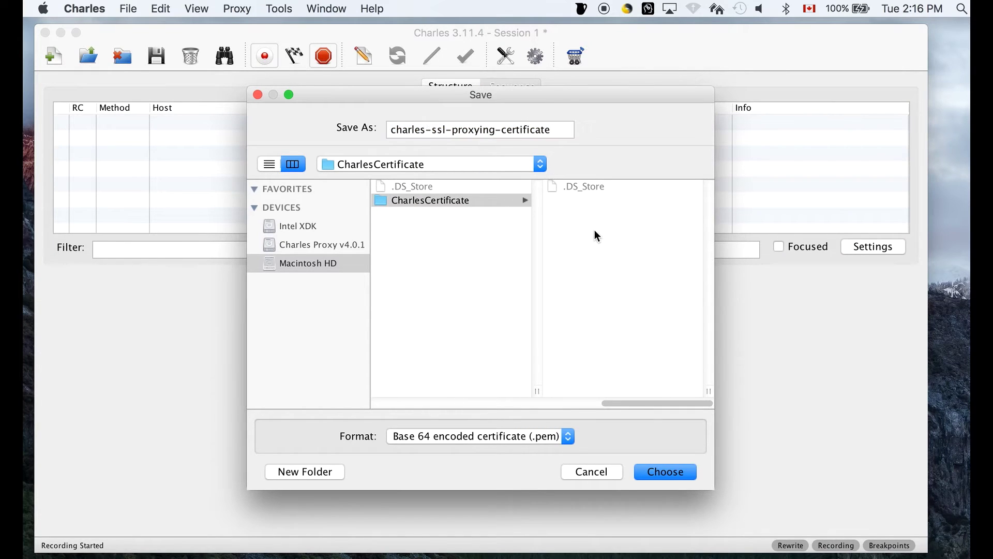
pyautogui.click(507, 131)
pyautogui.moveTo(506, 131); pyautogui.dragTo(424, 130)
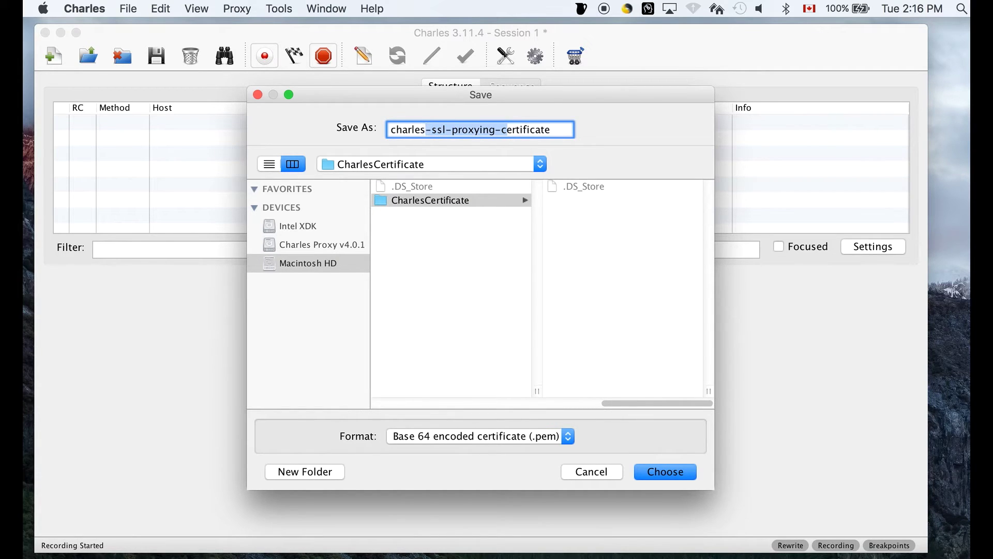
pyautogui.write('C')
pyautogui.click(477, 131)
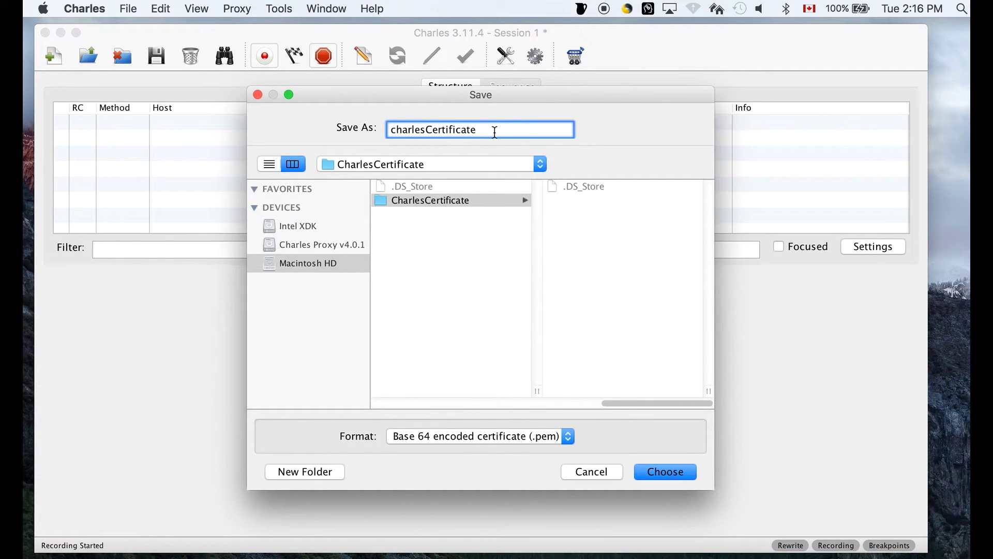
pyautogui.click(634, 270)
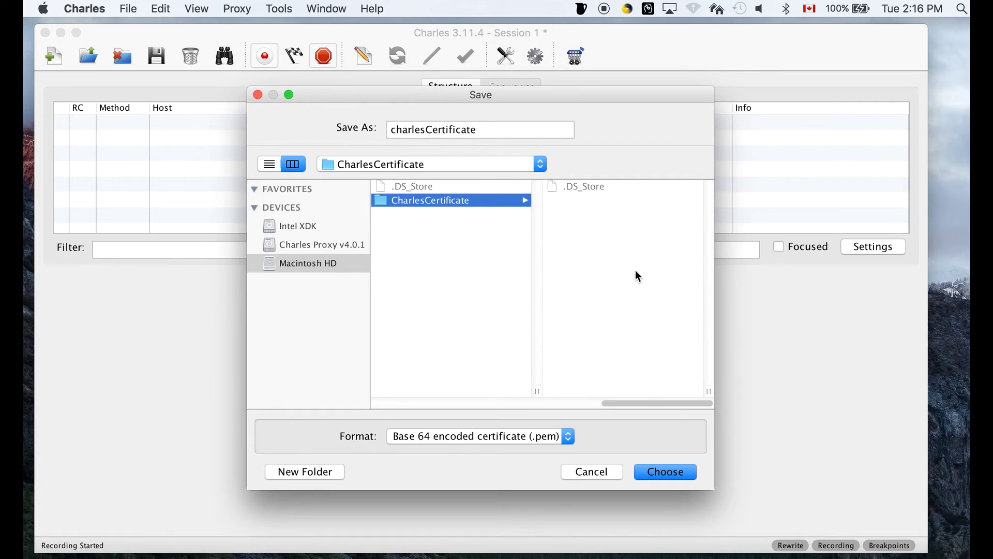
pyautogui.click(682, 474)
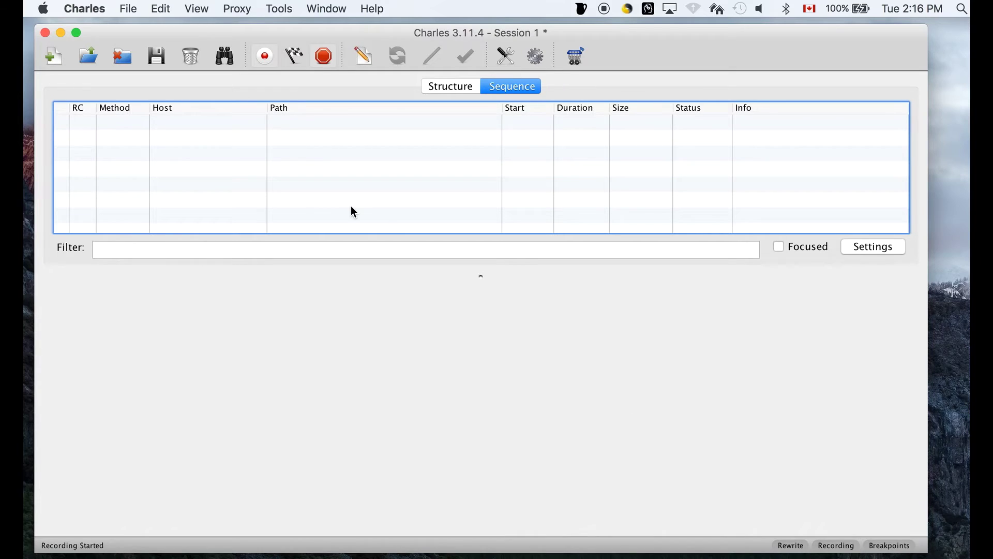
# Step: Minimize Charles and check the 2 KB charlesCertificate.pem in the Finder folder
pyautogui.click(60, 32)
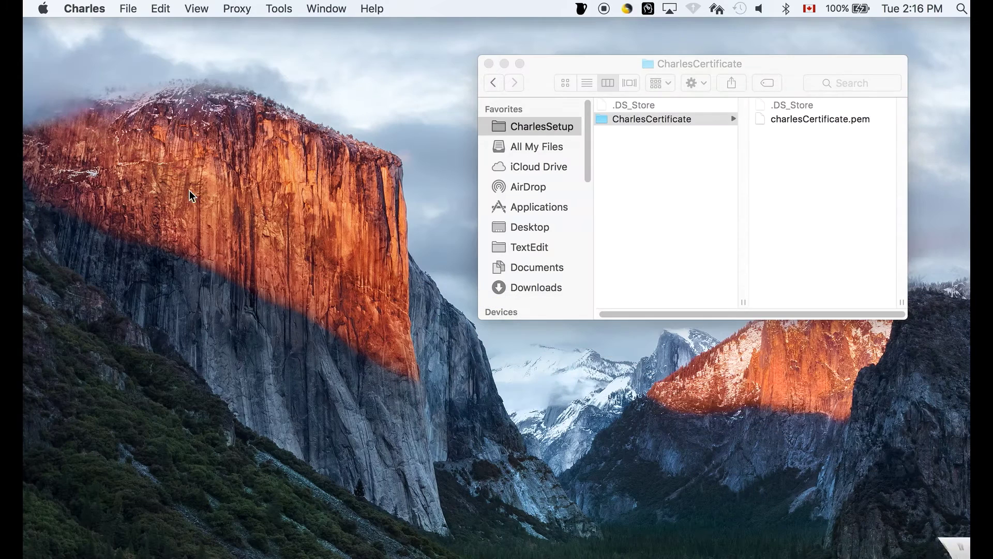
pyautogui.click(816, 118)
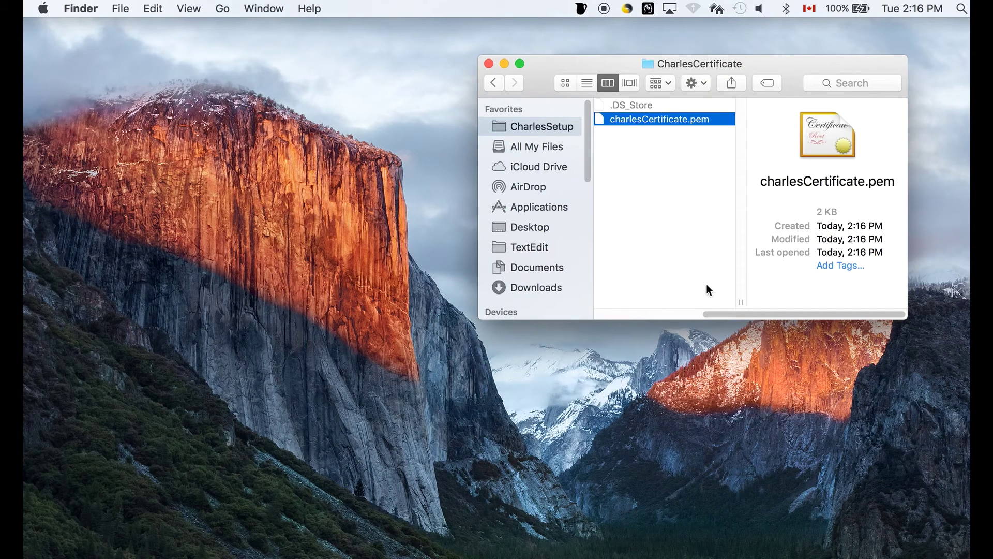
pyautogui.moveTo(738, 313); pyautogui.dragTo(607, 303)
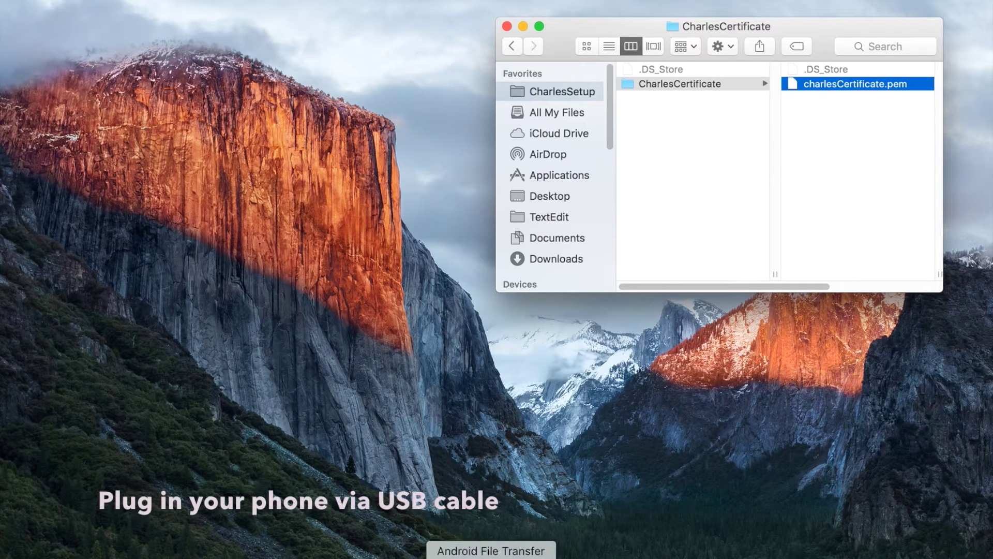
# Step: Launch Android File Transfer and open the phone's Download folder
pyautogui.click(491, 555)
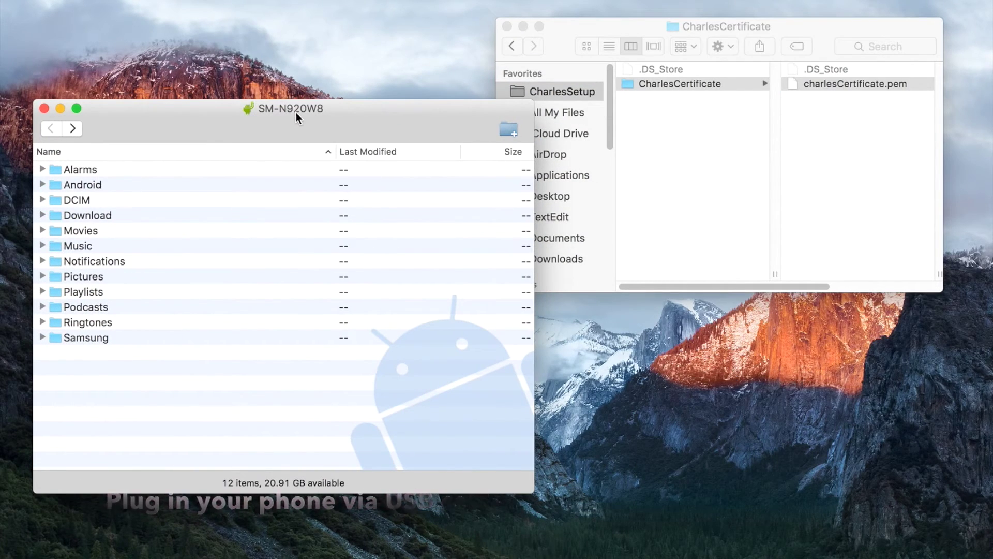
pyautogui.moveTo(296, 112); pyautogui.dragTo(274, 126)
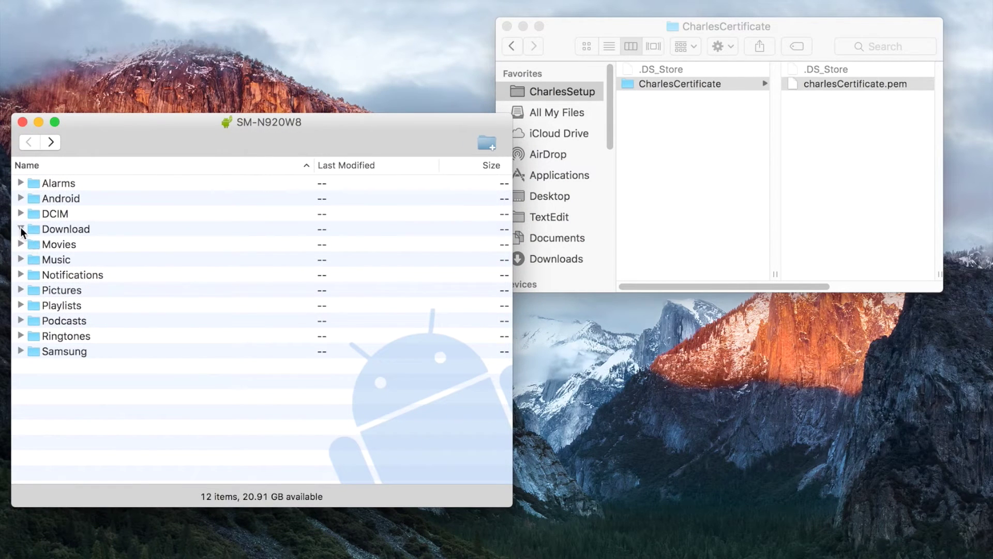
pyautogui.click(54, 231)
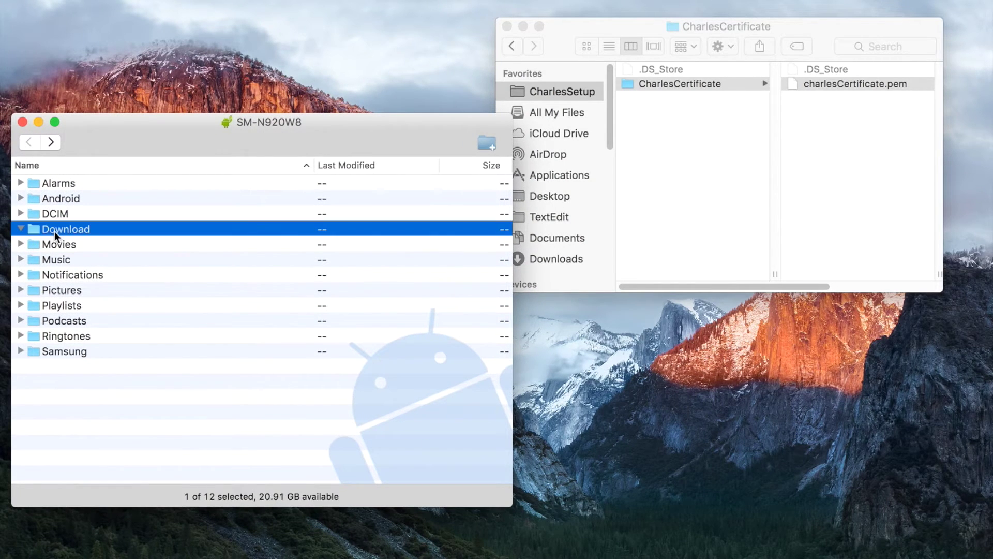
pyautogui.doubleClick(84, 231)
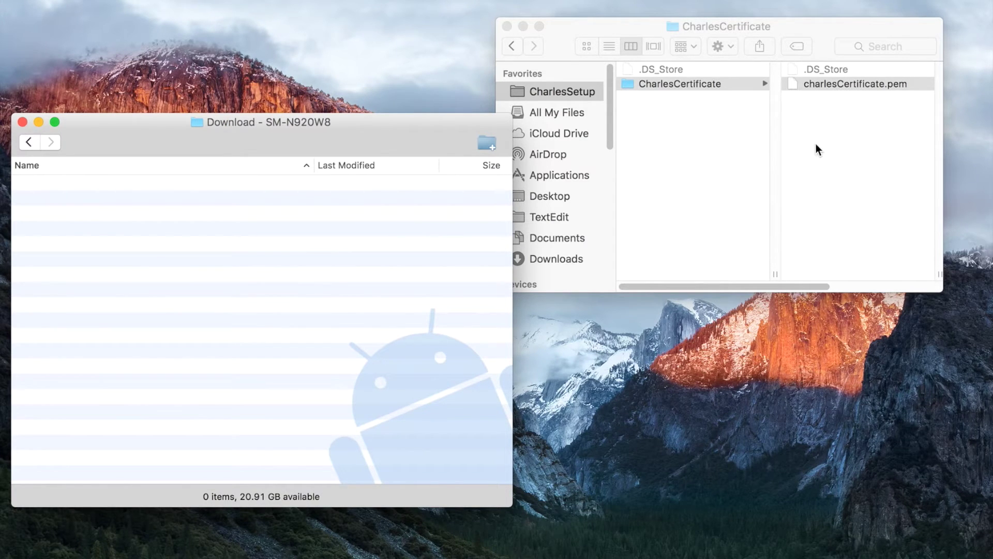
# Step: Copy charlesCertificate.pem from Finder into Download and verify it appears there at 2 KB
pyautogui.click(846, 84)
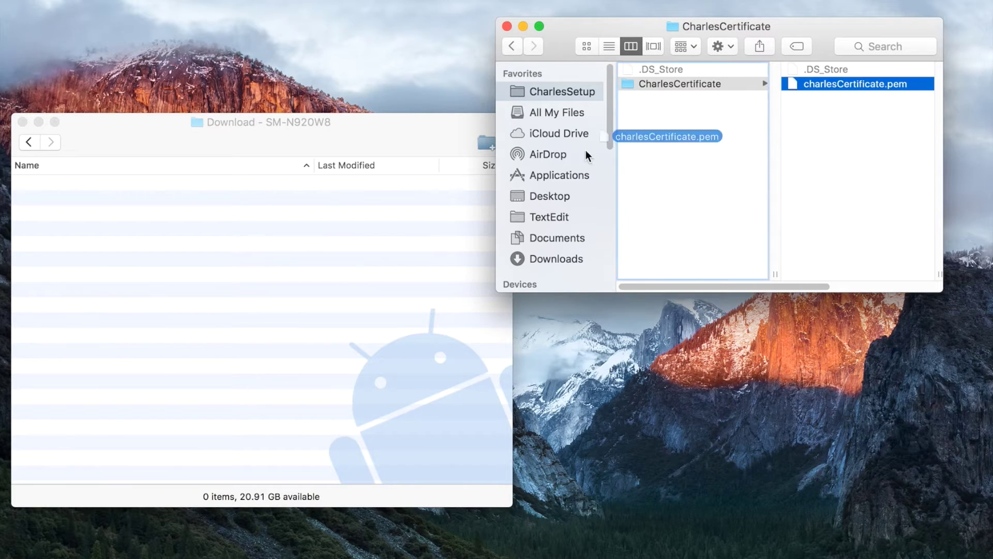
pyautogui.moveTo(847, 84); pyautogui.dragTo(143, 228)
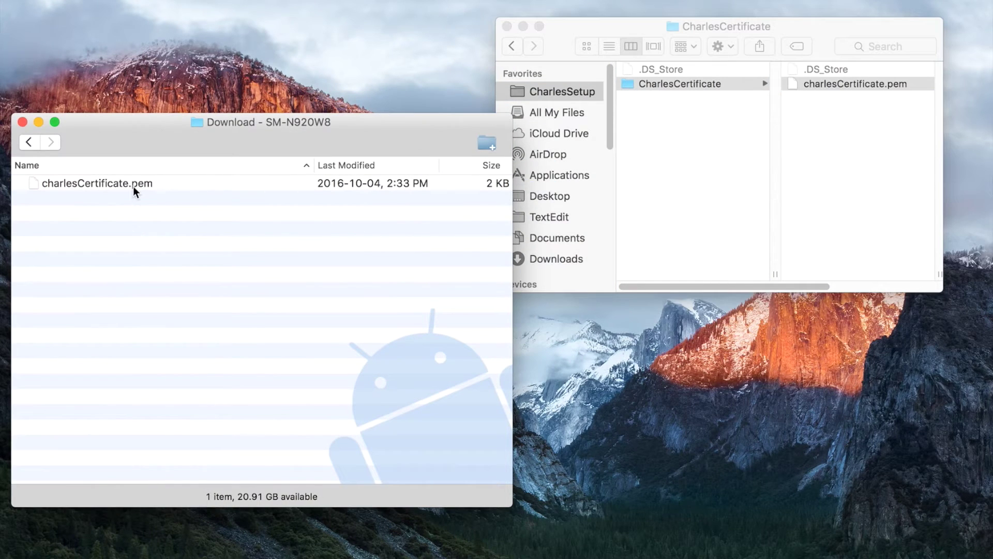
pyautogui.click(129, 185)
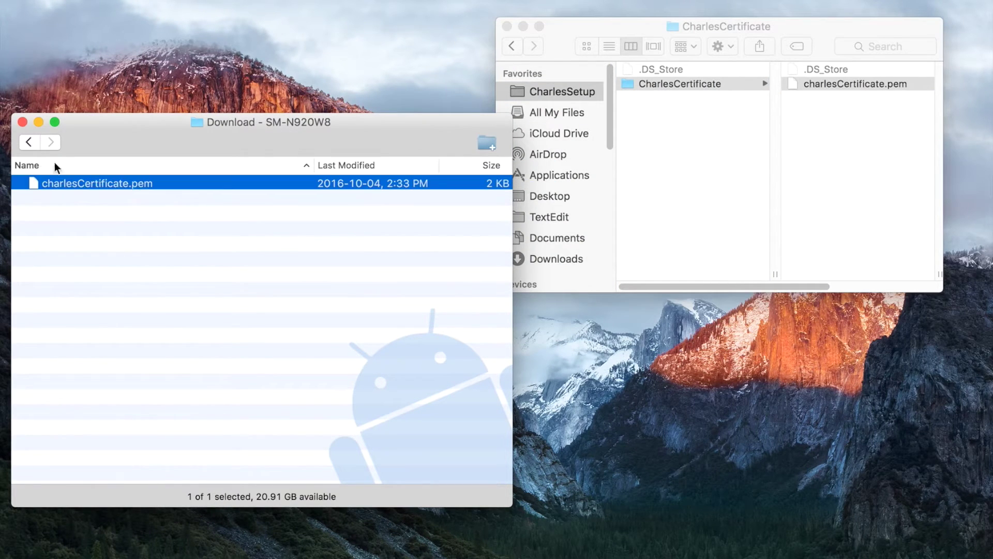
pyautogui.click(29, 142)
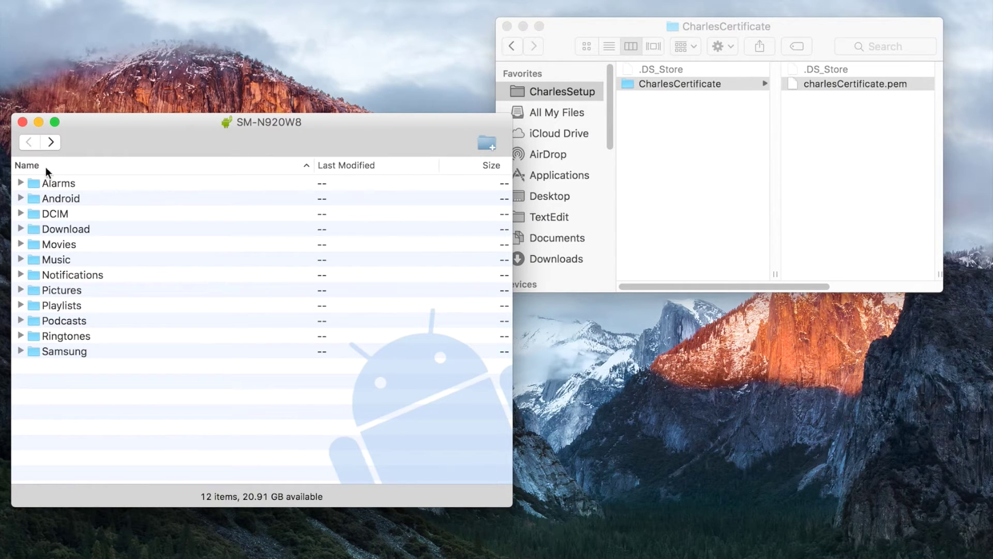
pyautogui.click(21, 229)
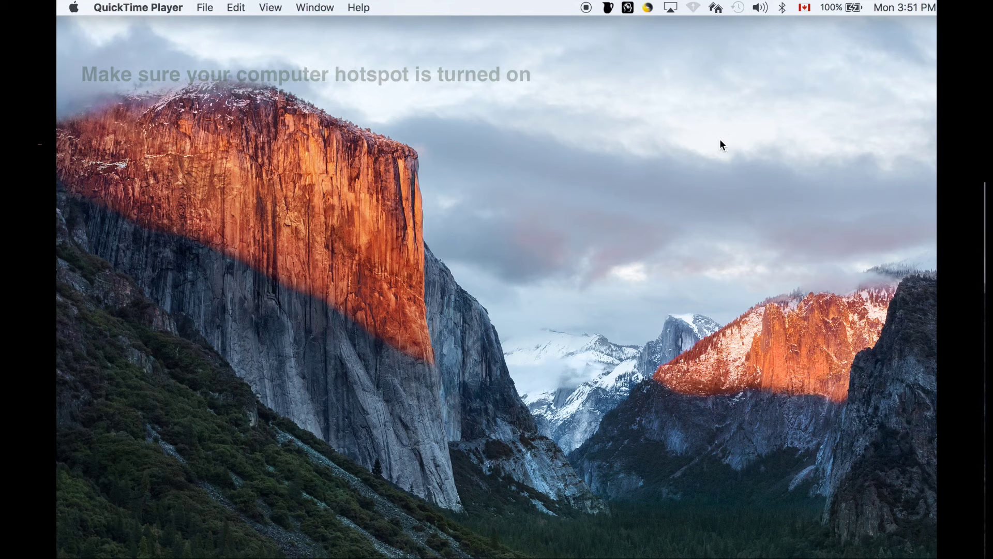
# Step: Verify the Wi-Fi menu shows CharlesWifi Internet Sharing on channel 11, then return to Charles
pyautogui.click(694, 10)
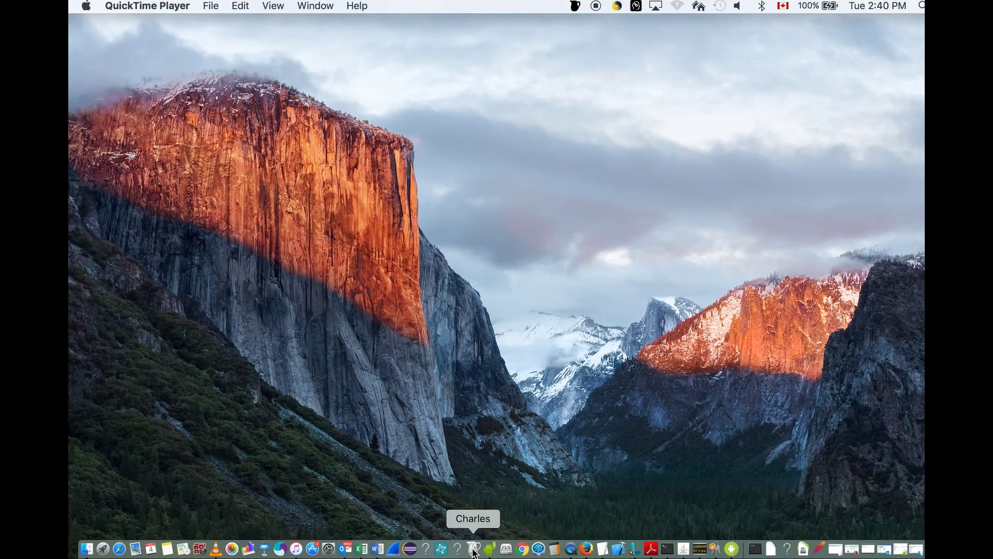
pyautogui.click(473, 549)
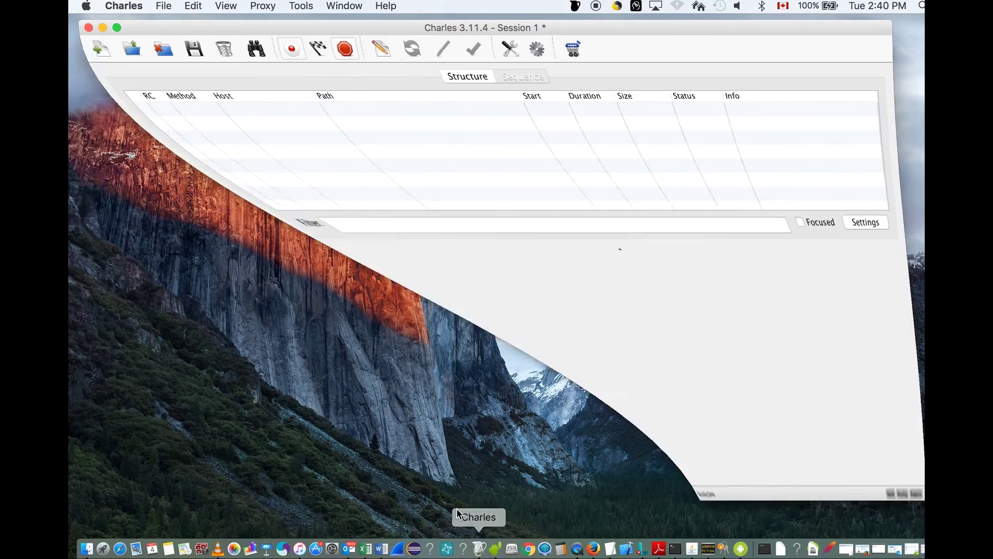
# Step: Copy the Local IP Address 169.254.238.178 from Charles's Help menu and close the dialog
pyautogui.click(388, 8)
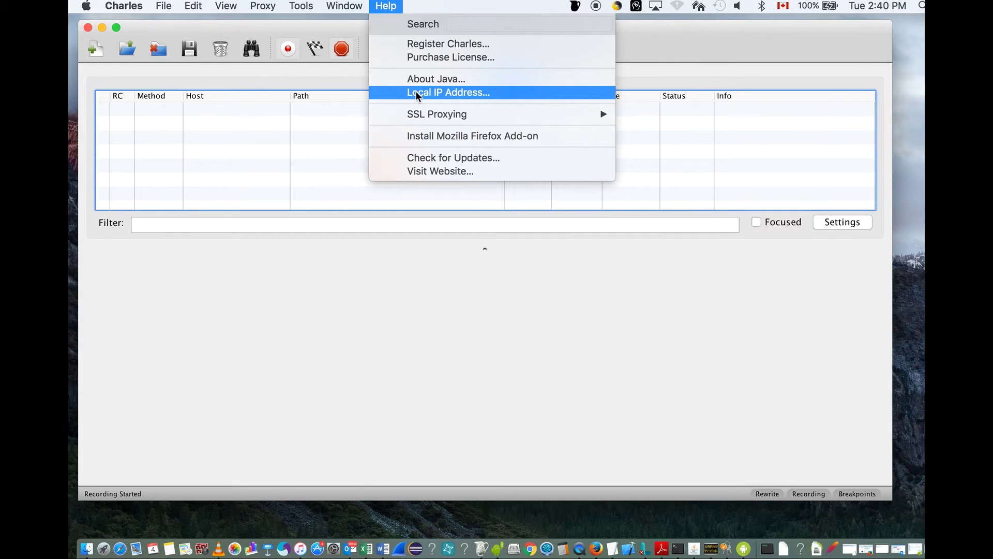
pyautogui.click(494, 92)
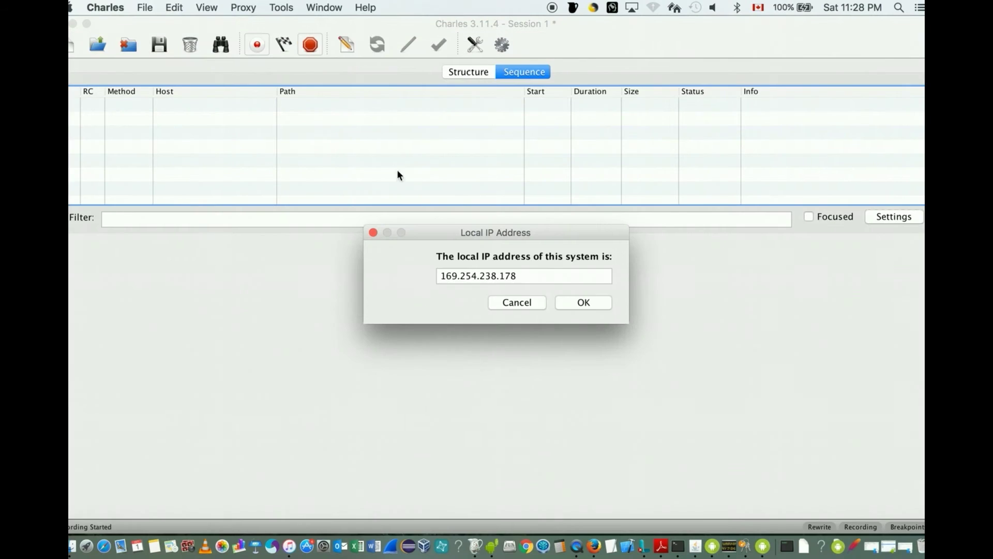
pyautogui.rightClick(479, 275)
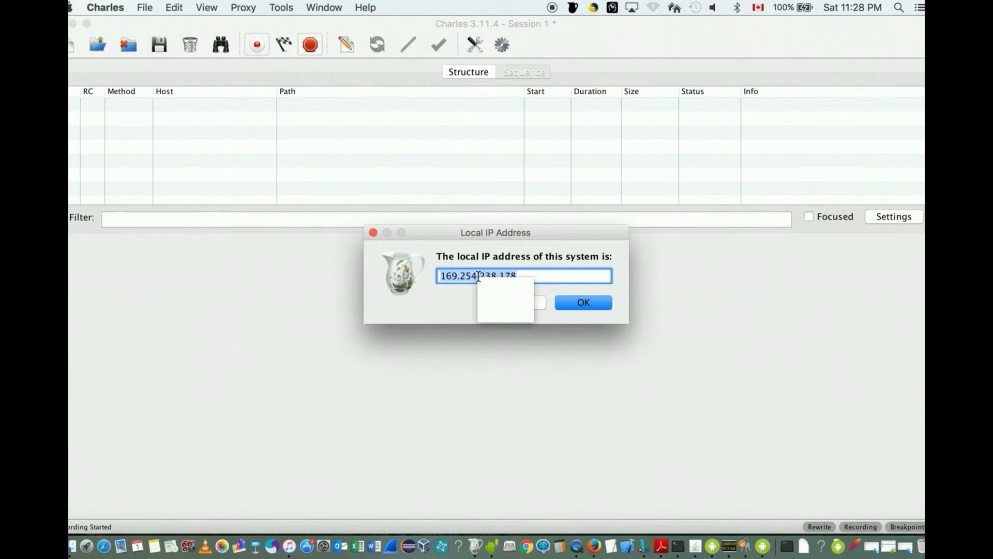
pyautogui.click(496, 300)
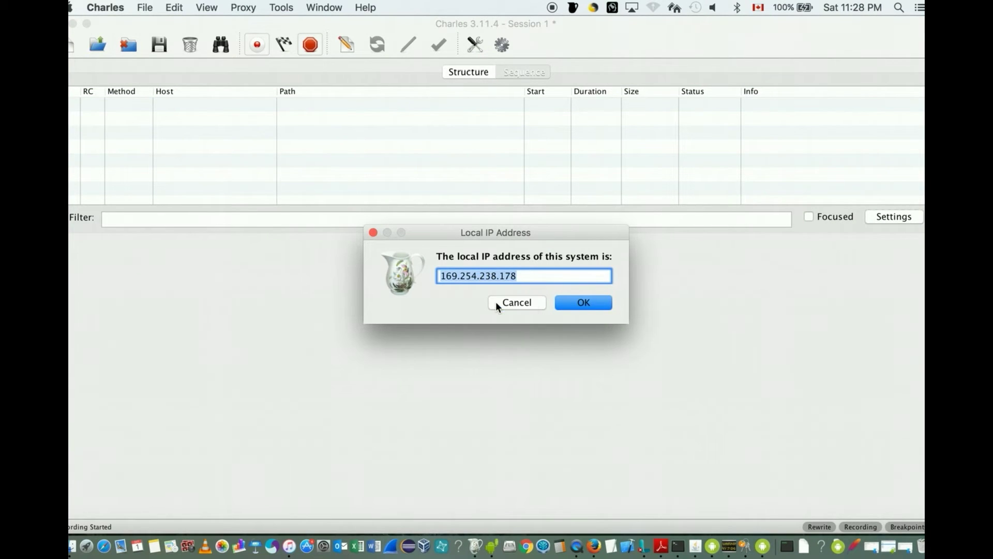
pyautogui.click(568, 303)
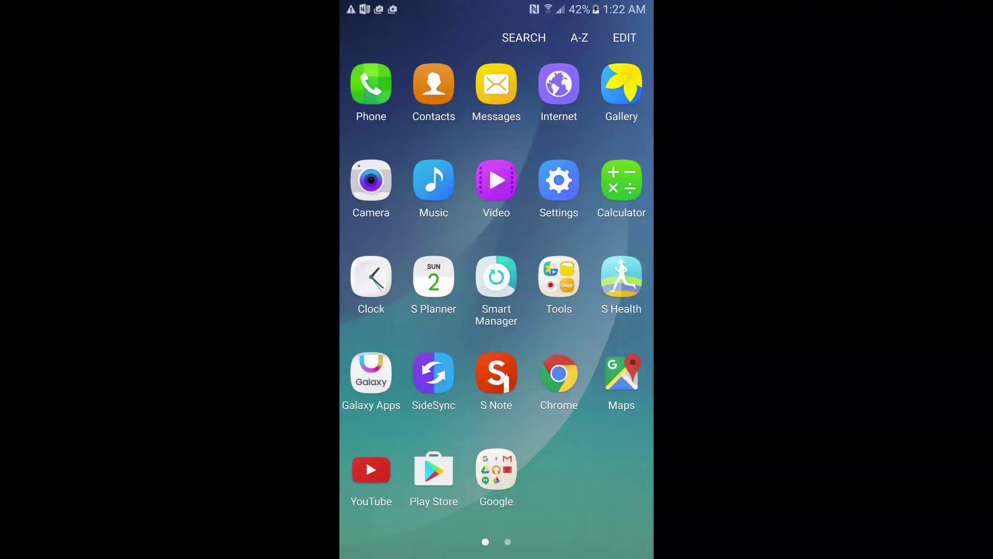
# Step: Place a Settings shortcut on the home screen, then open Wi-Fi and select CharlesWifi
pyautogui.moveTo(559, 180); pyautogui.dragTo(556, 142)
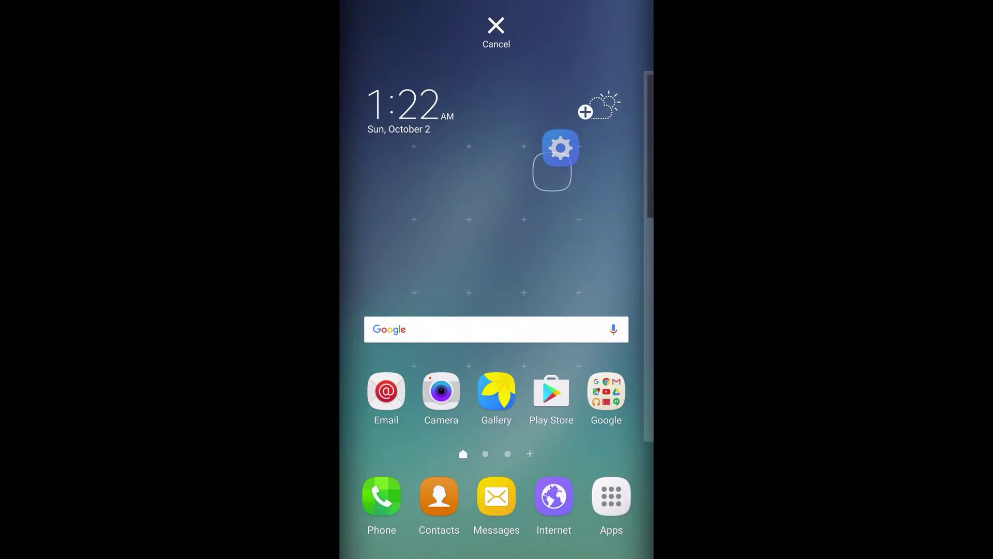
pyautogui.click(556, 141)
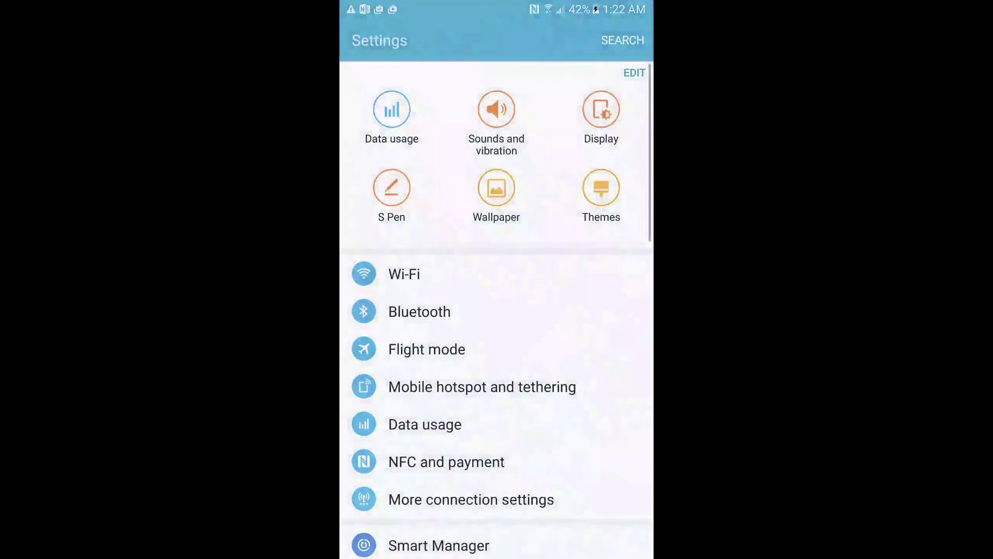
pyautogui.click(403, 274)
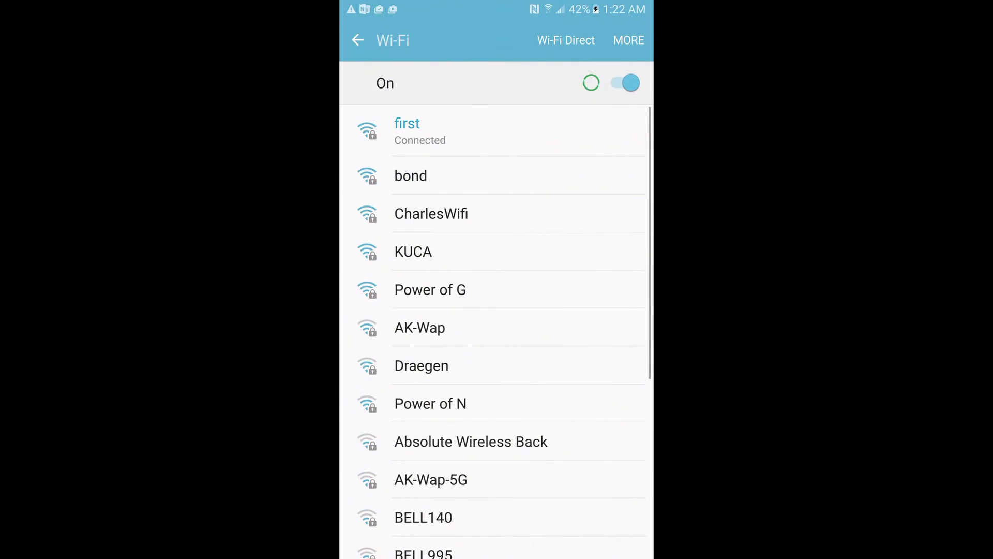
pyautogui.click(567, 213)
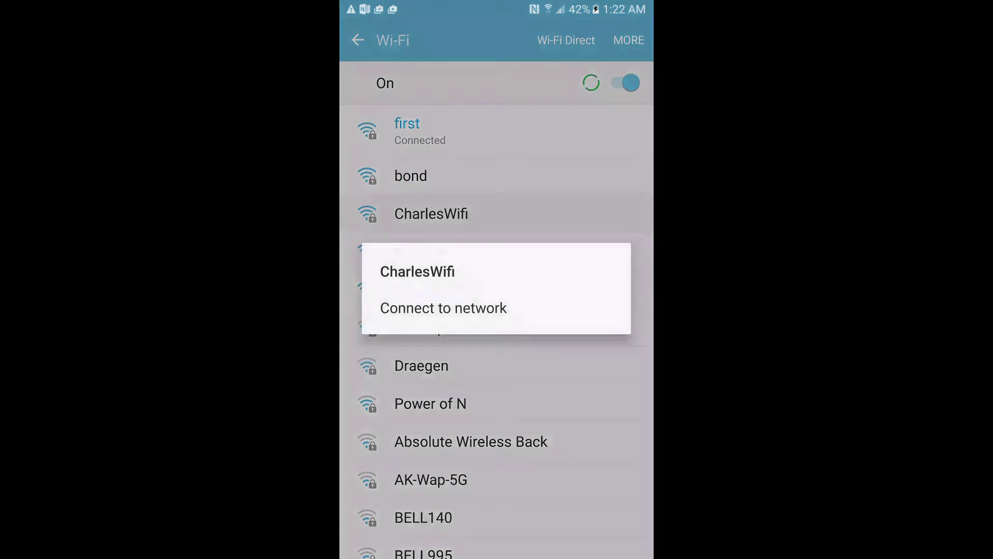
pyautogui.click(443, 307)
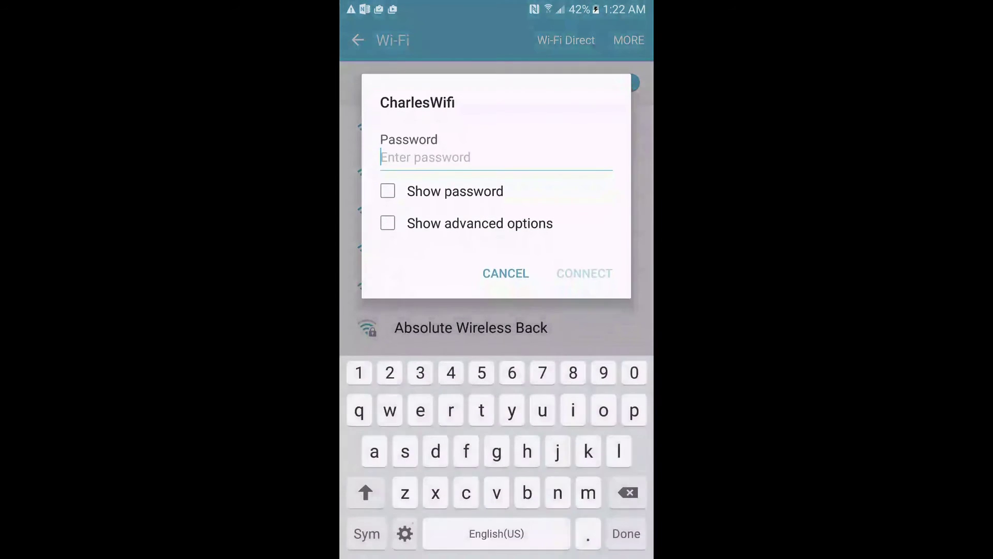
pyautogui.click(387, 191)
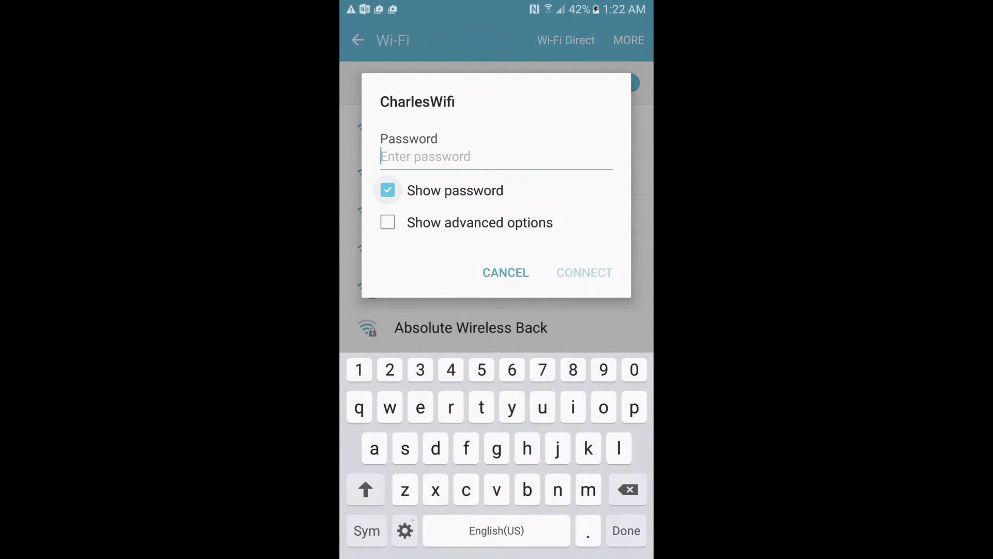
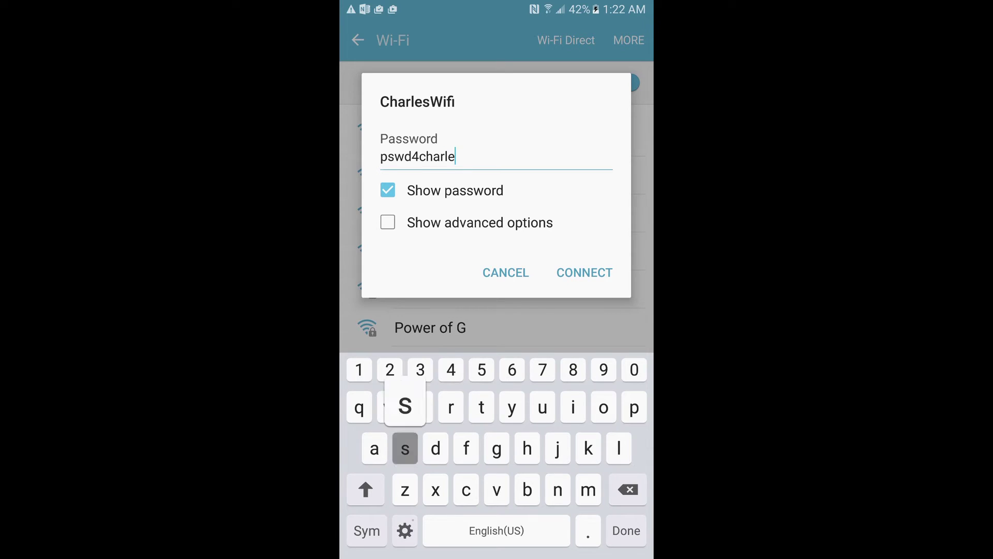
pyautogui.press('Escape')
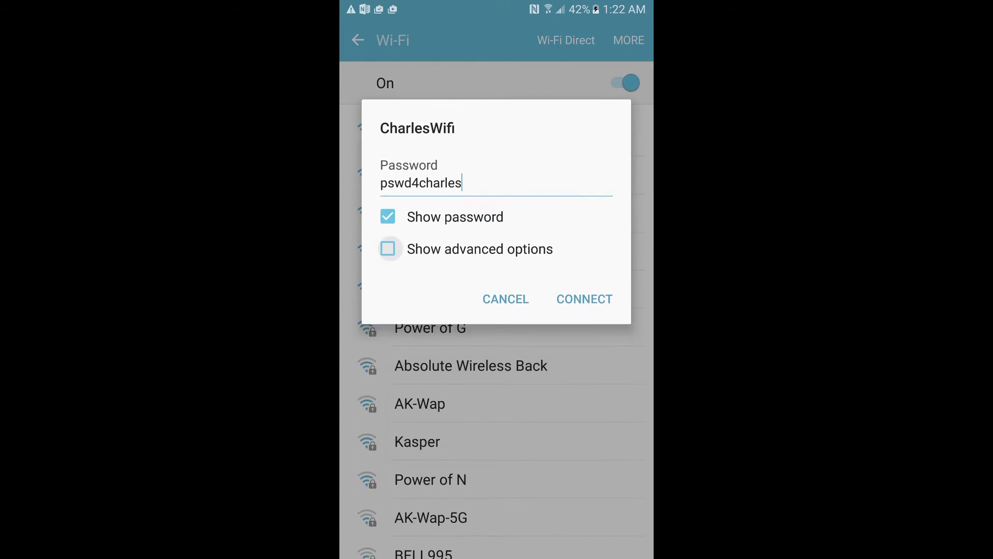
pyautogui.click(388, 249)
# Step: Set the CharlesWifi proxy to Manual, host 169.254.238.178, port 8888, and connect
pyautogui.click(402, 359)
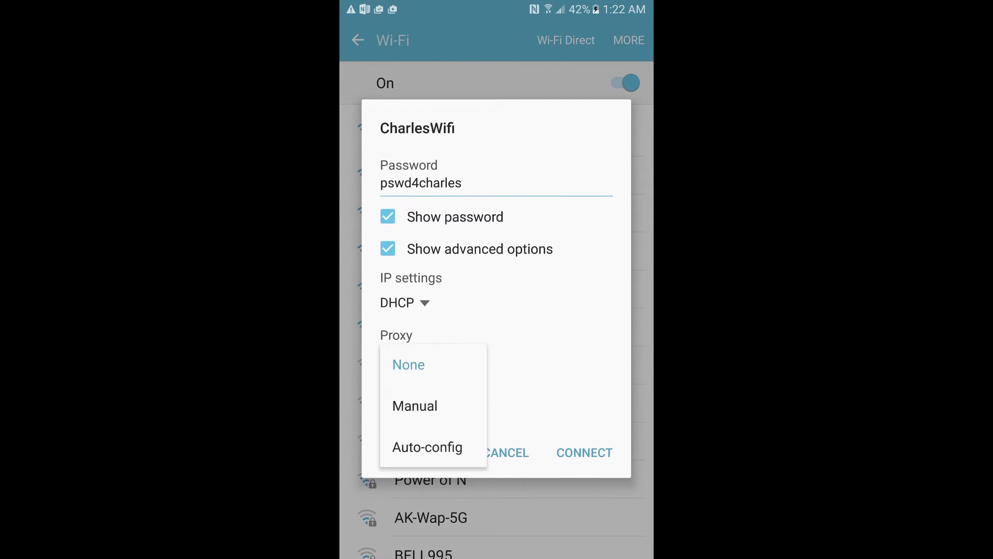
pyautogui.click(415, 406)
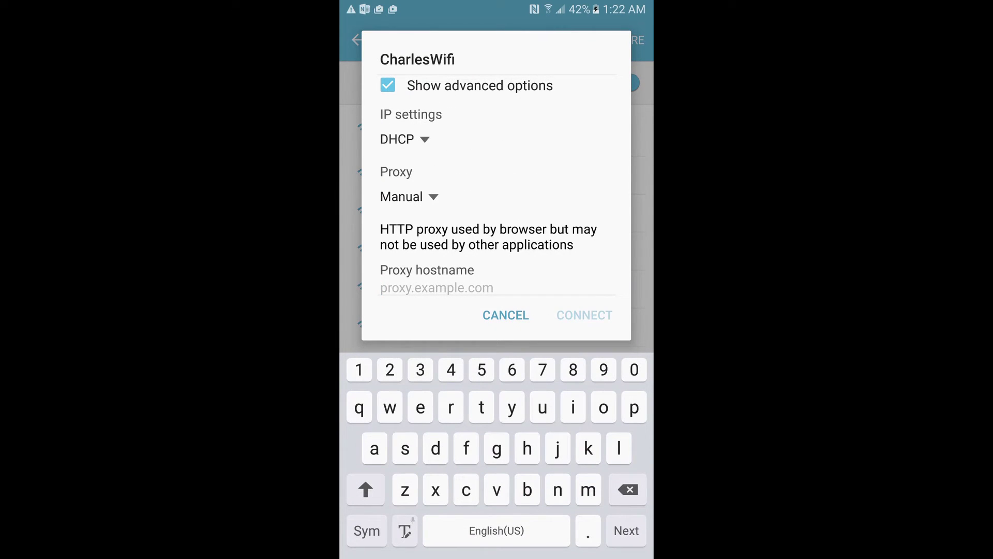
pyautogui.write('169')
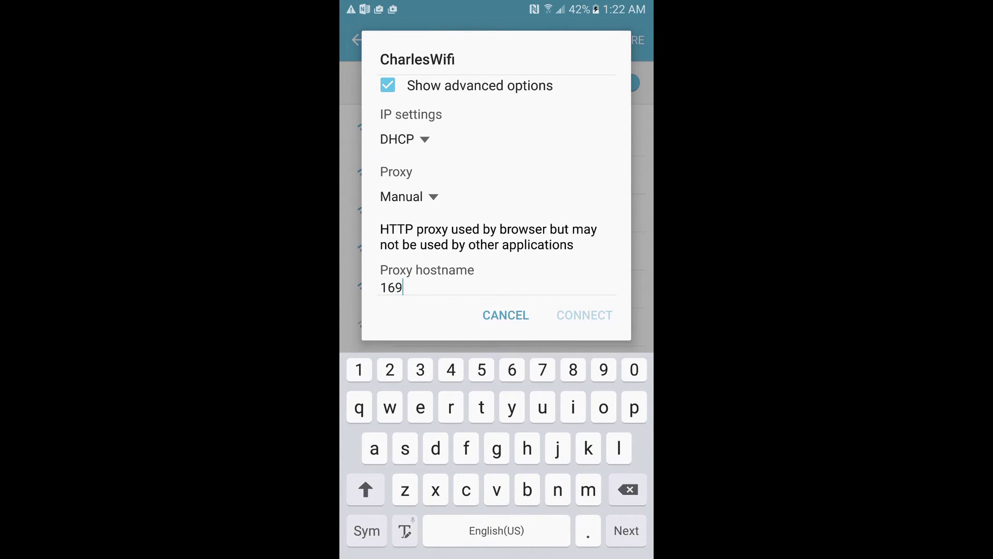
pyautogui.write('.')
pyautogui.write('254.')
pyautogui.write('238')
pyautogui.write('.')
pyautogui.write('178')
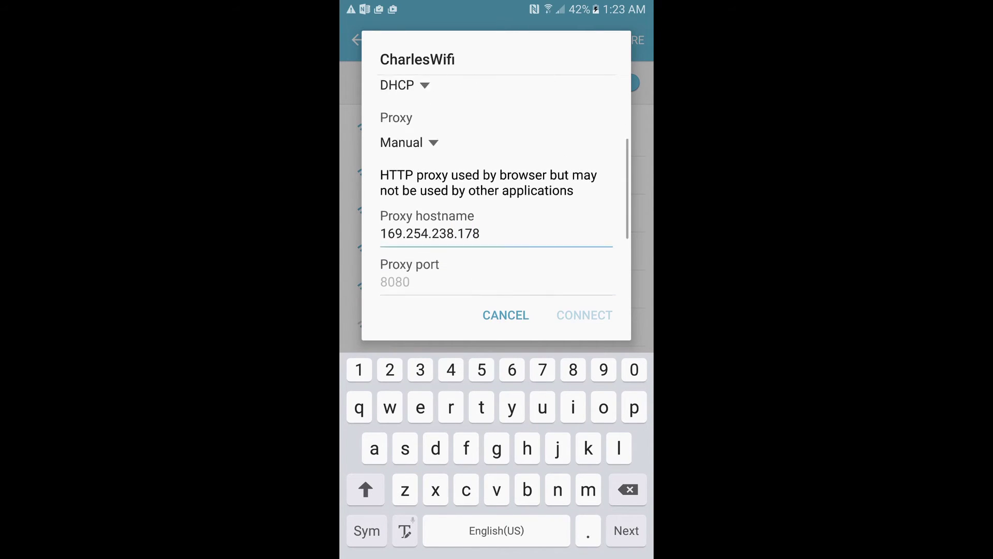
pyautogui.press('Tab')
pyautogui.write('8888')
pyautogui.click(584, 315)
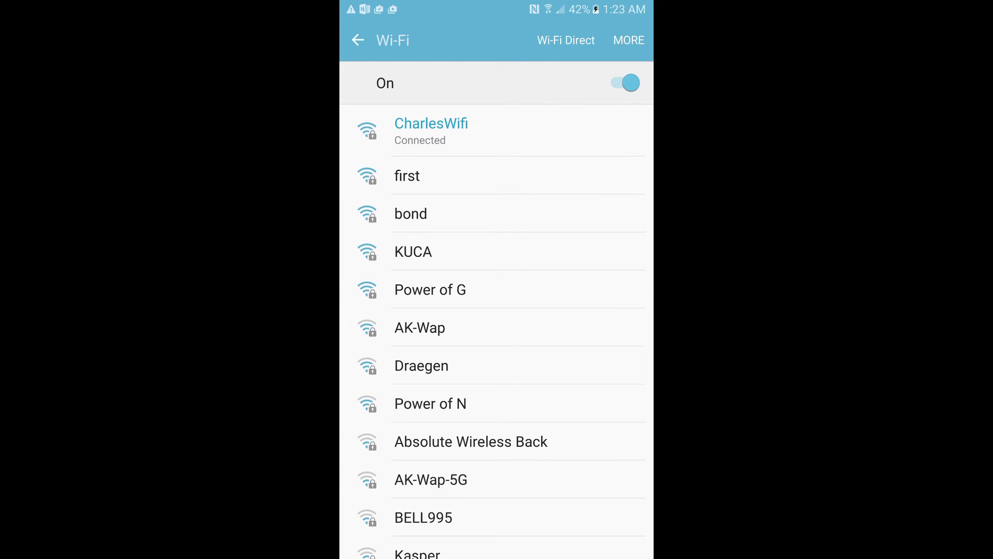
# Step: Exit Settings to the home screen and open Device storage in My Files
pyautogui.press('Escape')
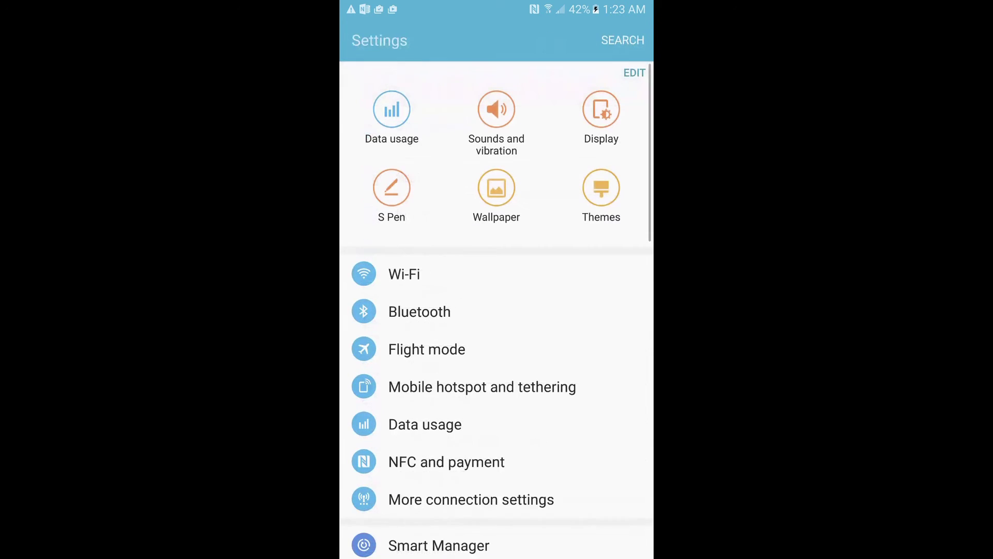
pyautogui.press('Escape')
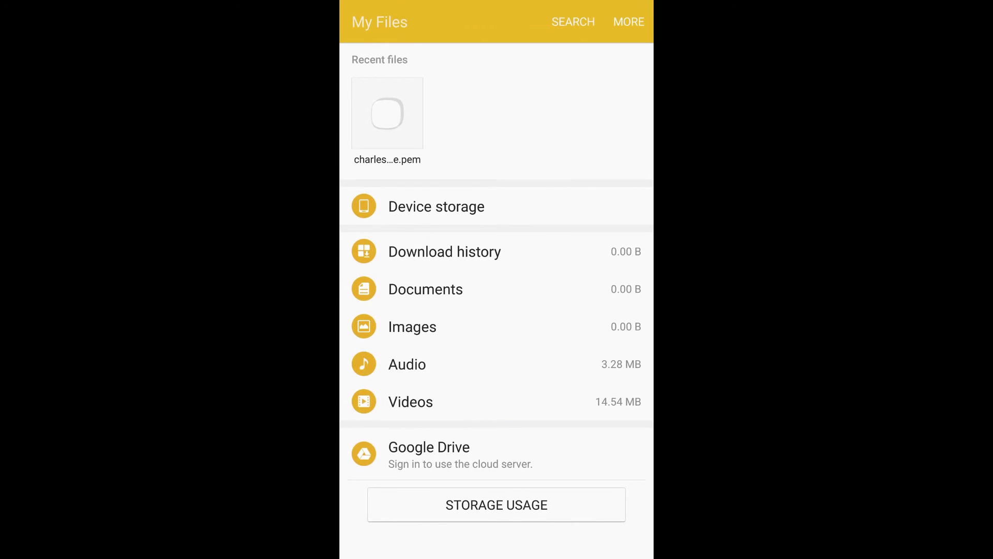
pyautogui.click(562, 208)
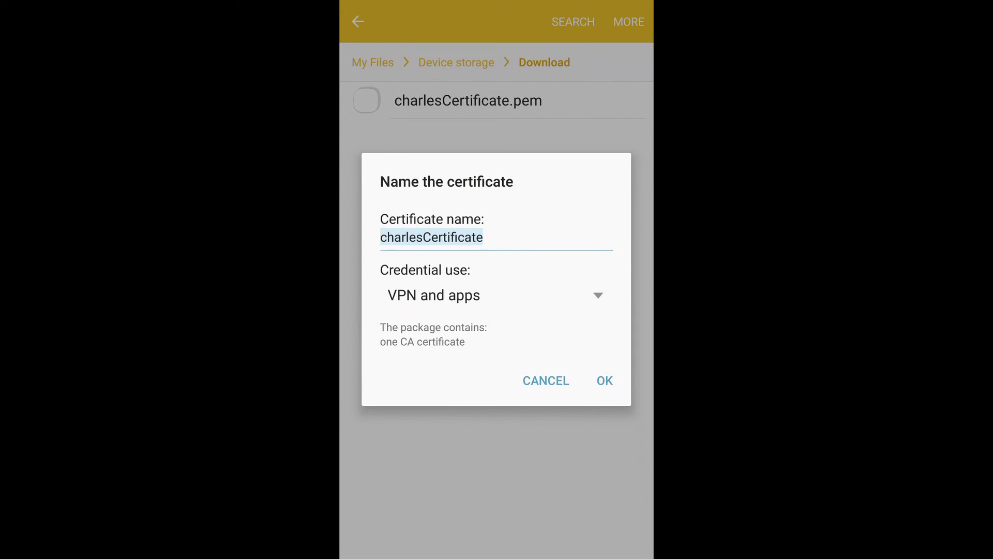
# Step: Keep the name charlesCertificate and confirm installing the certificate
pyautogui.click(605, 380)
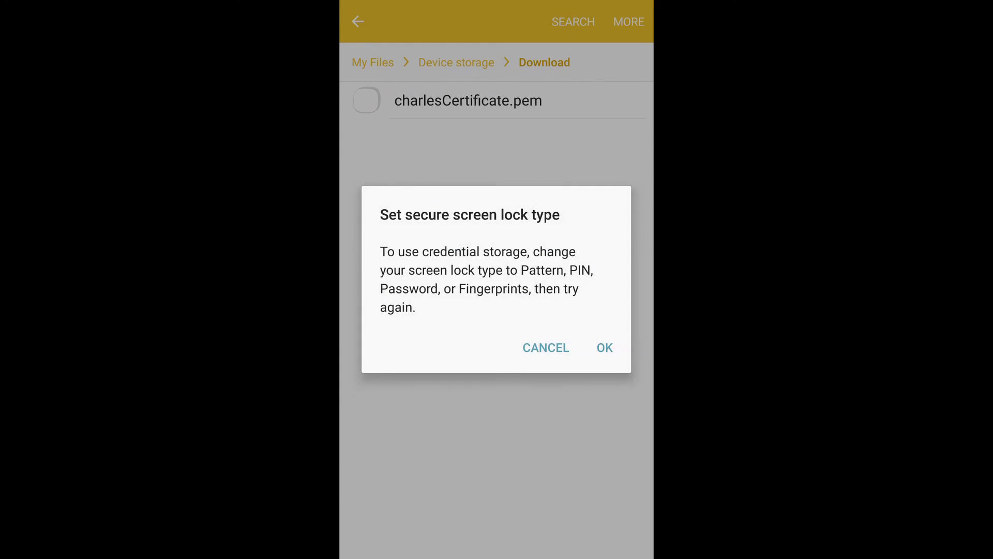
# Step: Set and confirm a 4-digit PIN lock, accept notification settings, and postpone fingerprints
pyautogui.click(604, 347)
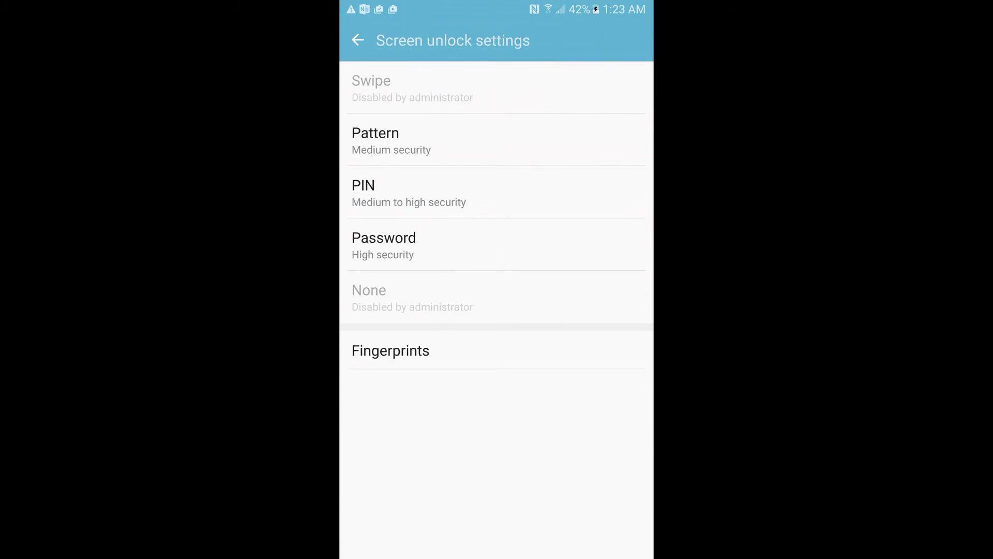
pyautogui.click(497, 192)
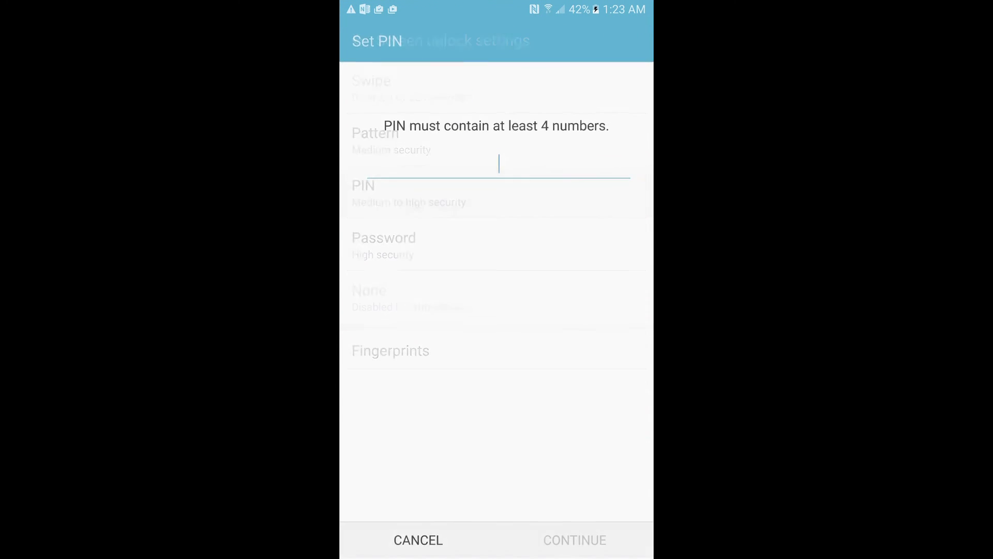
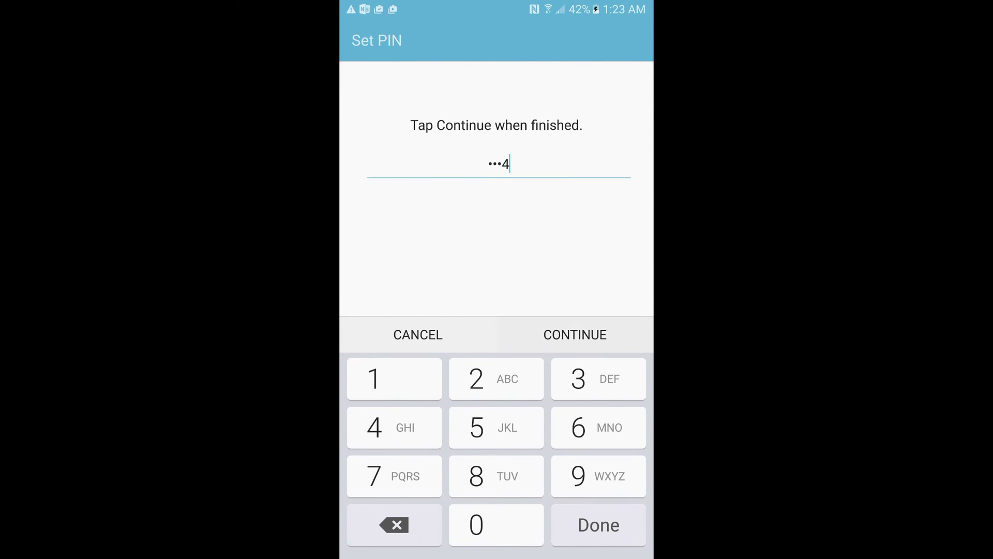
pyautogui.click(574, 334)
pyautogui.click(575, 335)
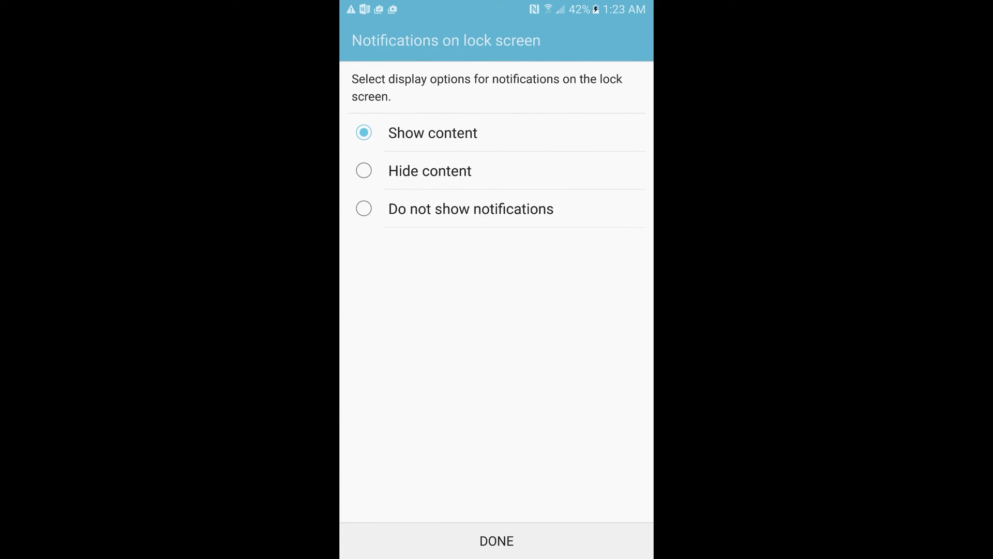
pyautogui.click(497, 540)
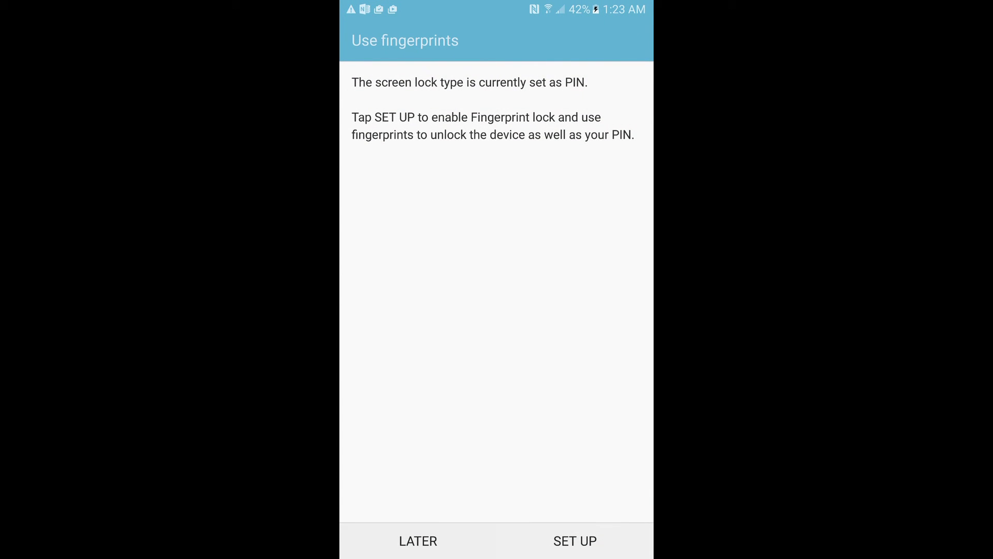
pyautogui.click(418, 540)
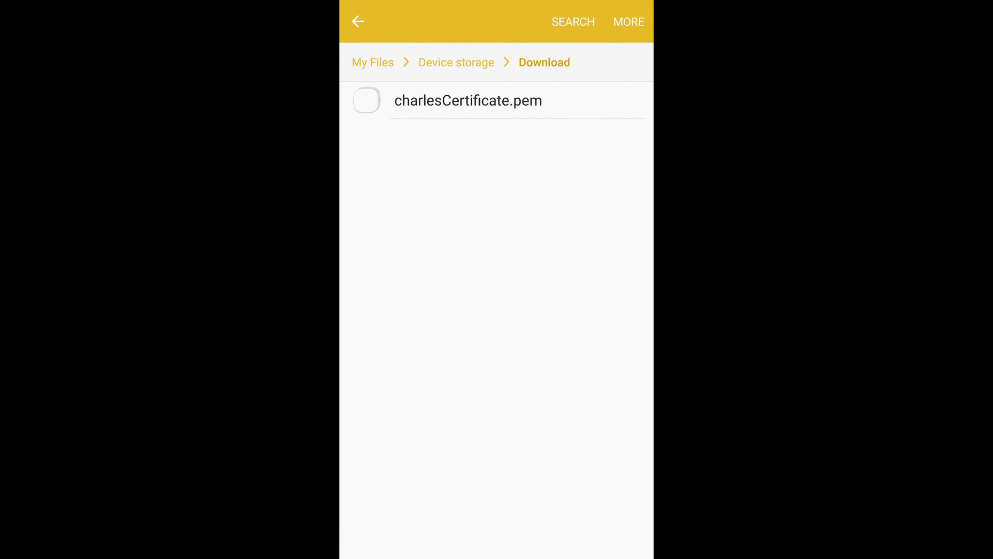
# Step: Go from Download up to Device storage using the breadcrumb bar
pyautogui.click(357, 21)
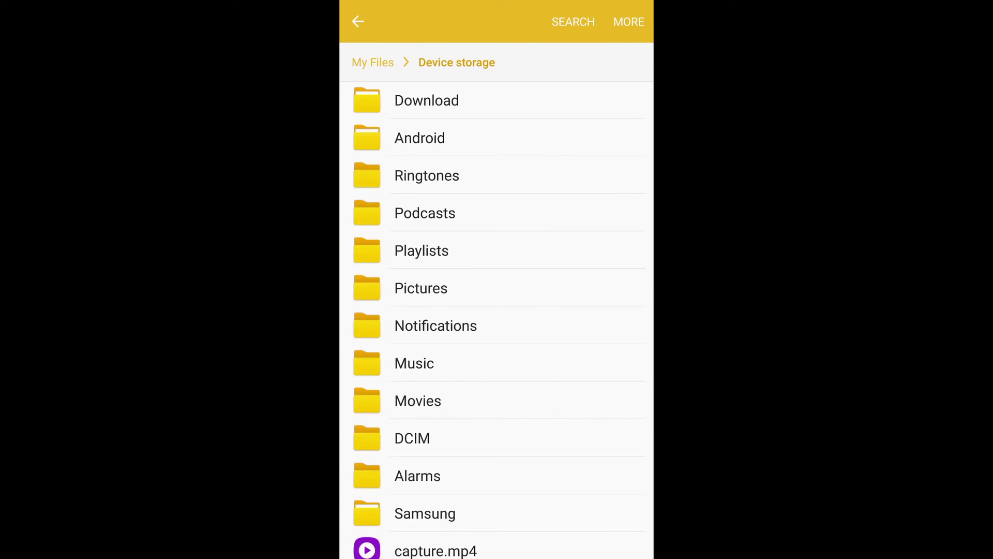